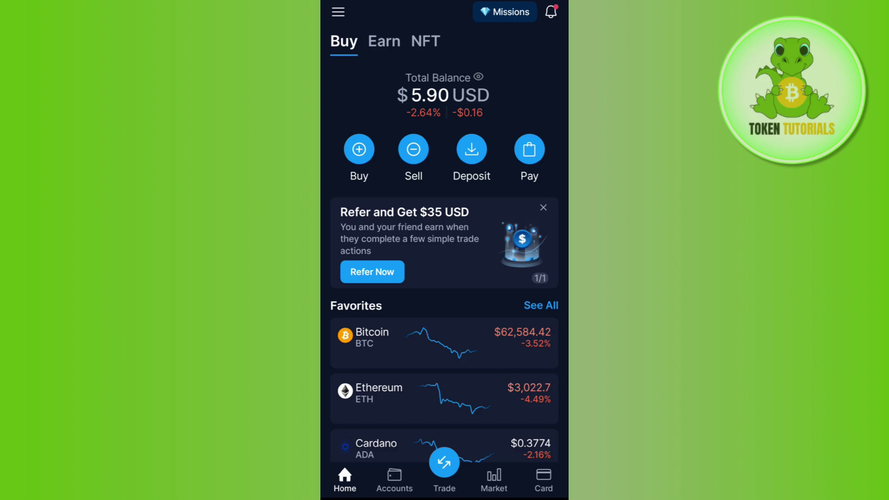
# From Accounts, open the Crypto Wallet and choose Withdraw under Transfer.
pyautogui.click(394, 480)
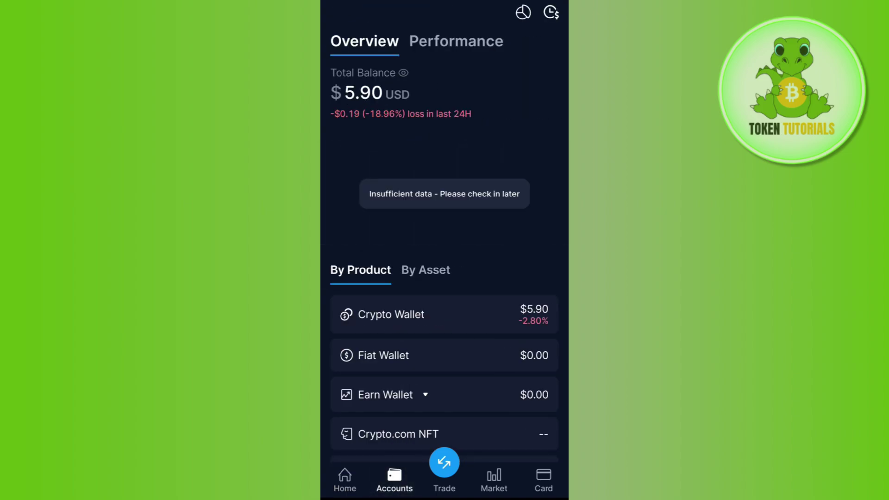
pyautogui.click(437, 314)
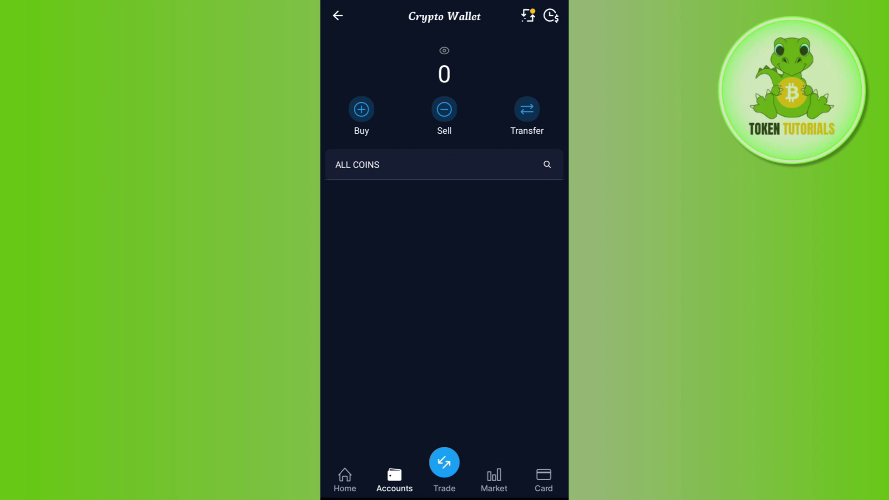
pyautogui.click(527, 114)
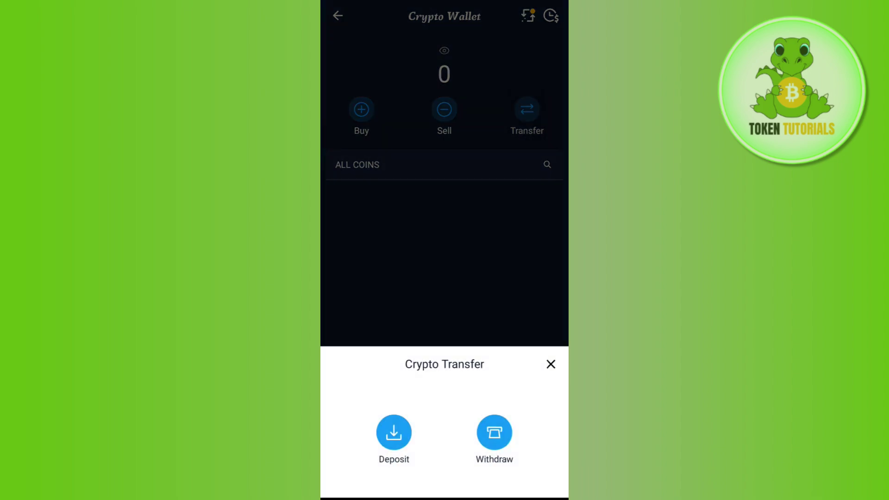
pyautogui.click(494, 433)
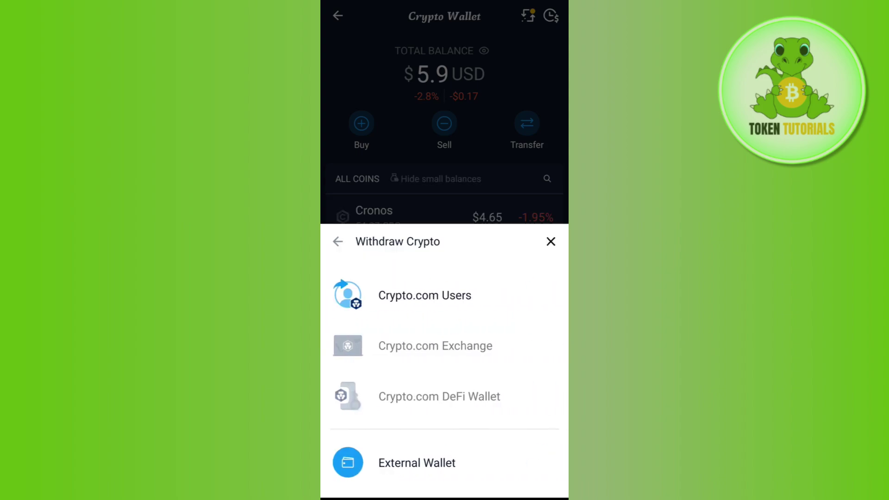
# Choose External Wallet to see the whitelist with its saved SOL address.
pyautogui.click(416, 463)
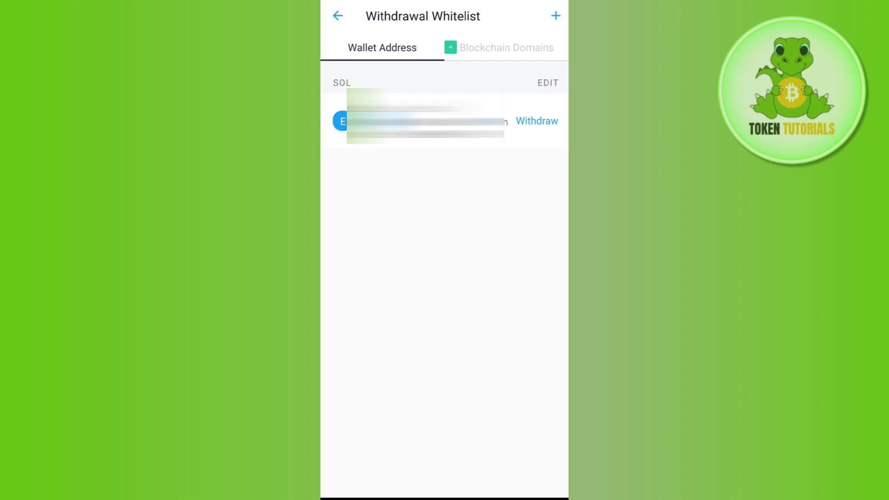
# Delete the Exodus SOL wallet address from the whitelist and confirm the deletion.
pyautogui.click(548, 83)
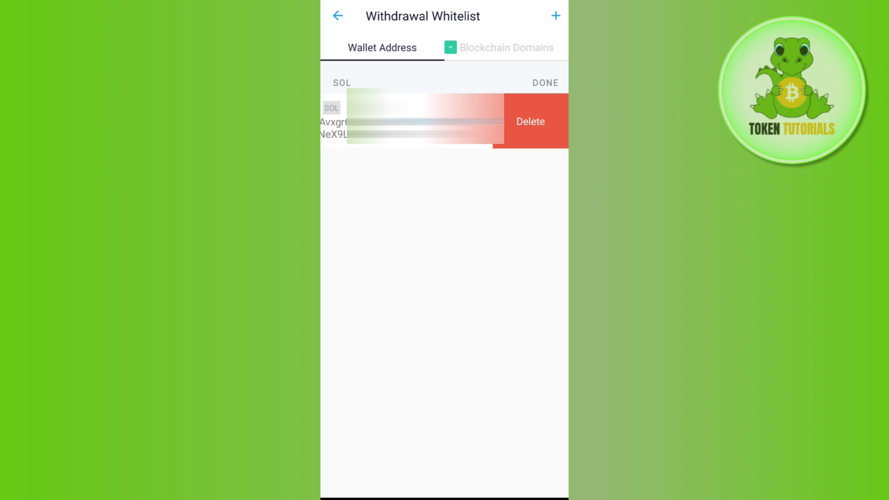
pyautogui.click(531, 121)
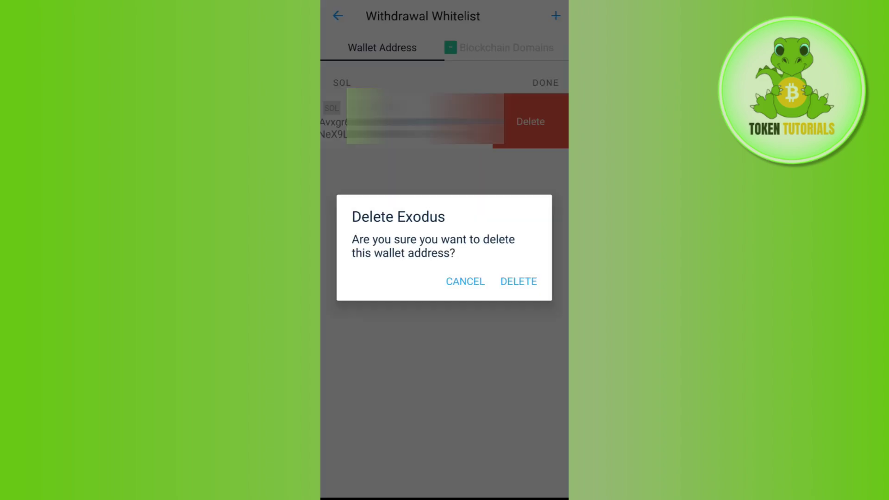
pyautogui.click(519, 281)
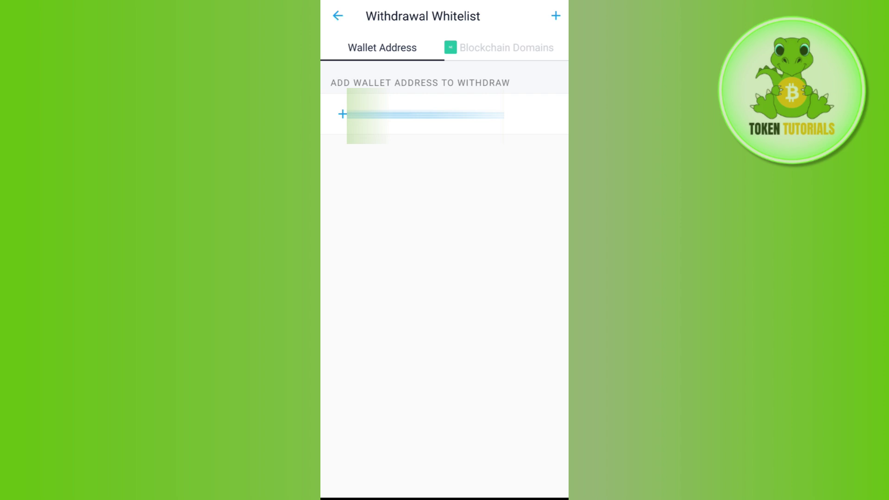